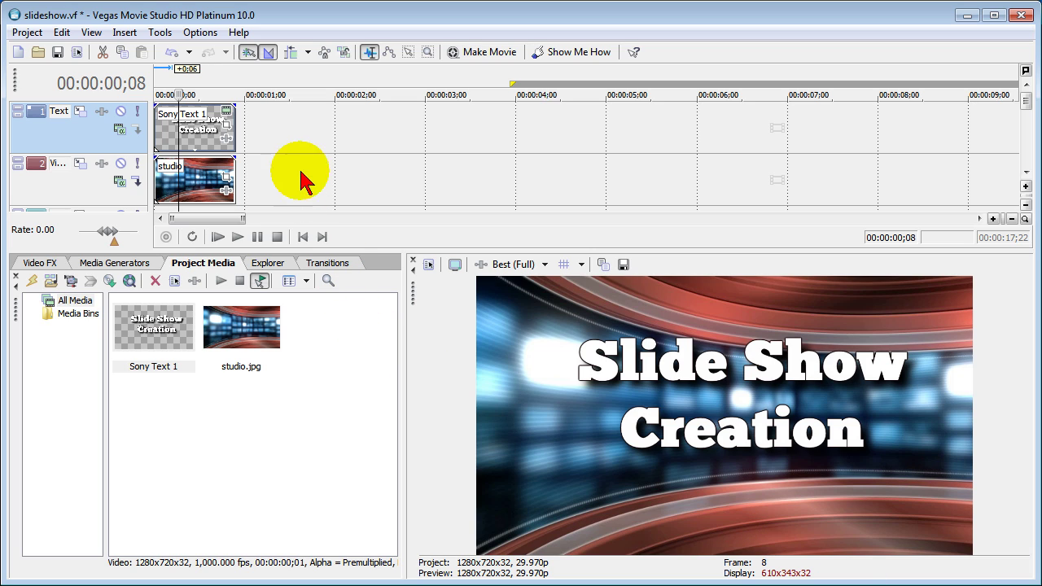
Step: Place the cursor at about 00:00:01;06 and start a new slideshow from the Insert menu
{"action": "left_click", "coordinate": [263, 140]}
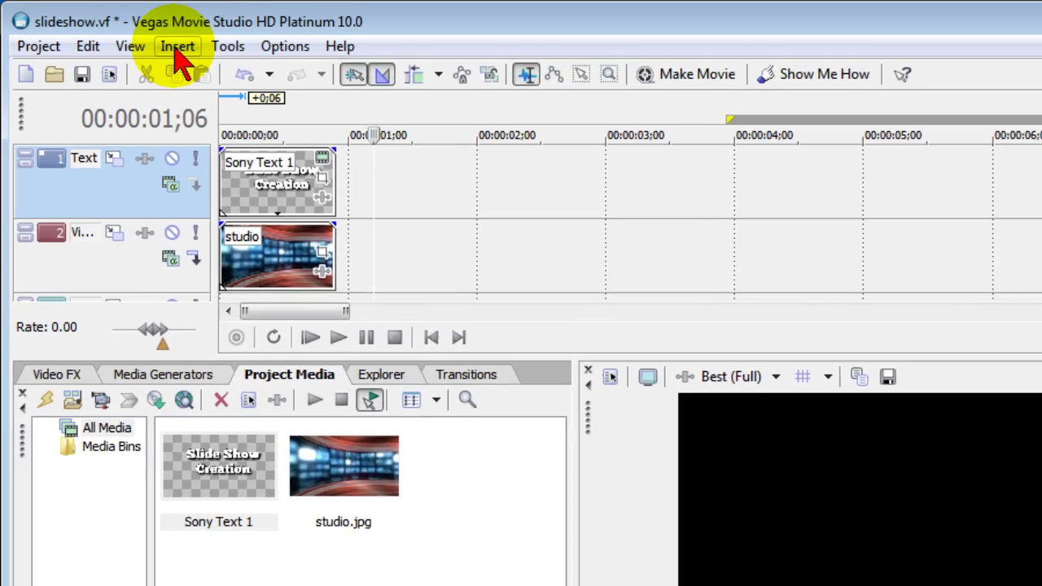
{"action": "left_click", "coordinate": [124, 32]}
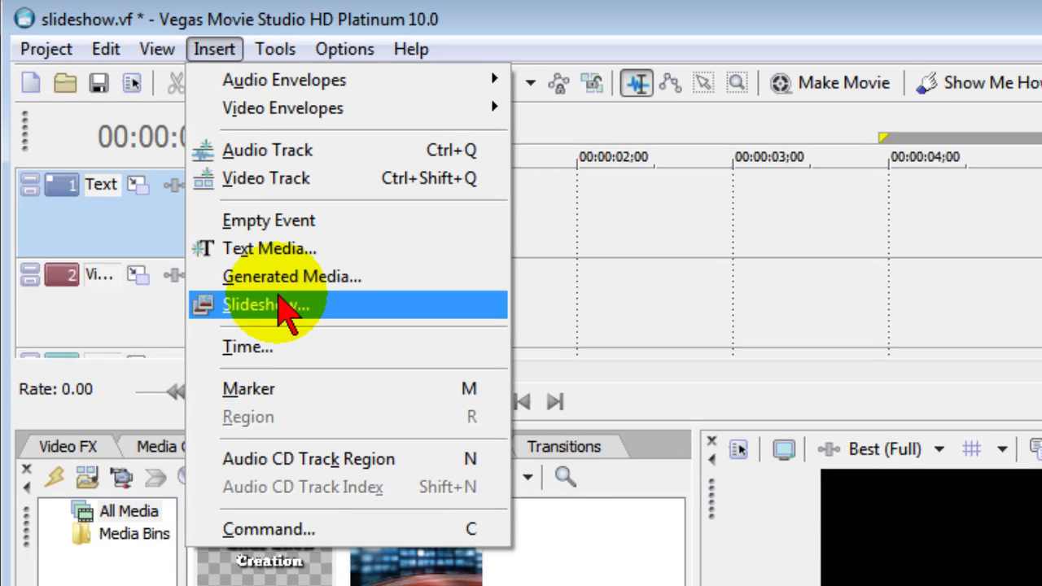
{"action": "left_click", "coordinate": [281, 301]}
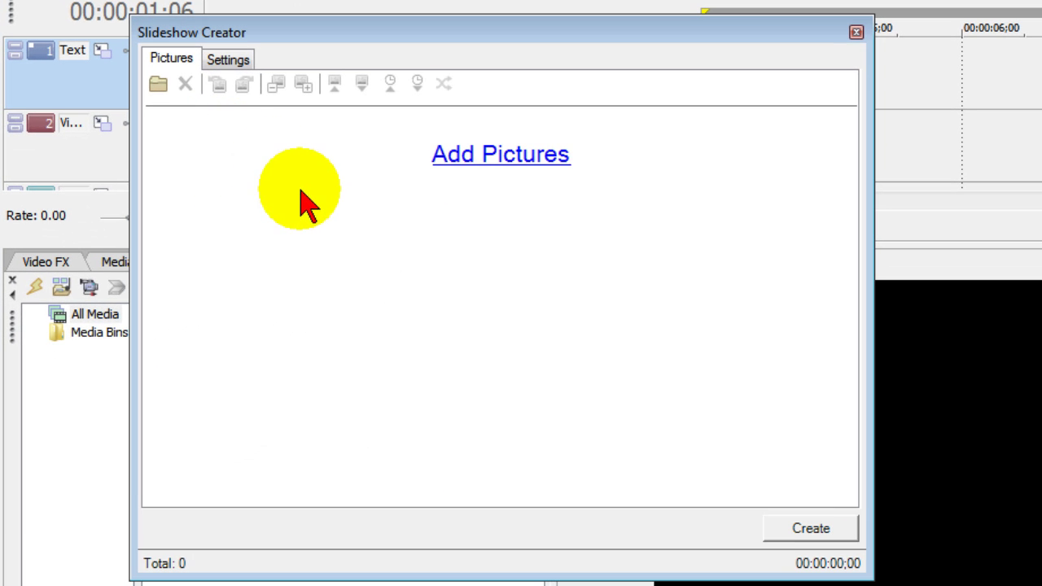
Step: Add all 26 jetty photos from the folder to the Slideshow Creator
{"action": "left_click", "coordinate": [476, 167]}
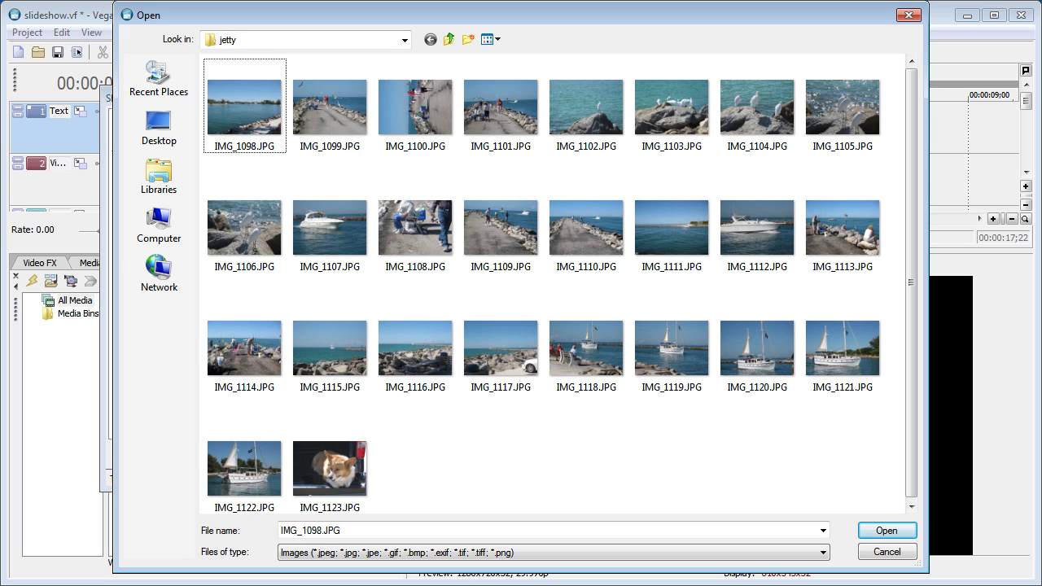
{"action": "left_click", "coordinate": [246, 126]}
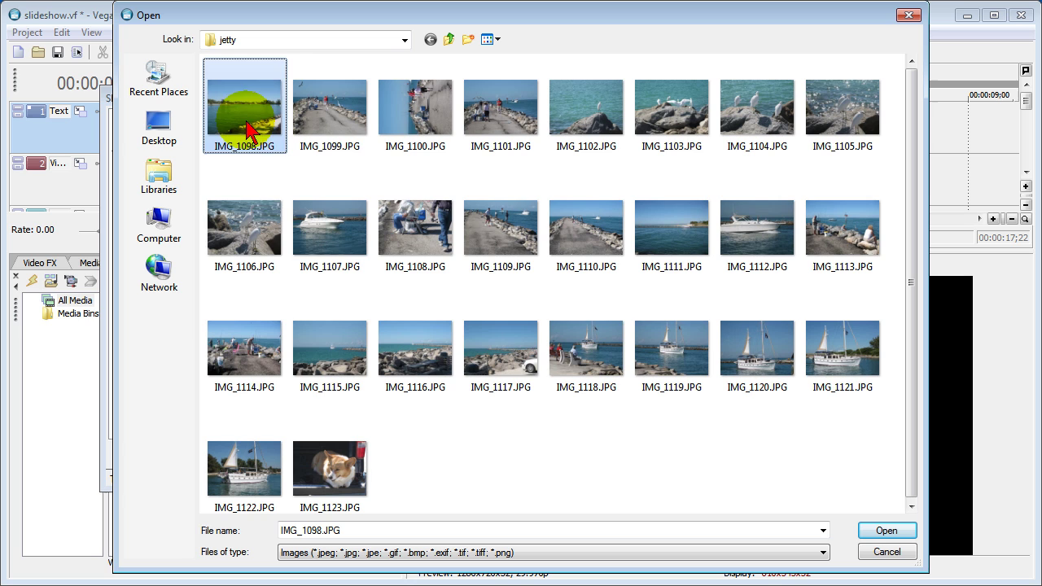
{"action": "key", "text": "ctrl+a"}
{"action": "left_click", "coordinate": [873, 534]}
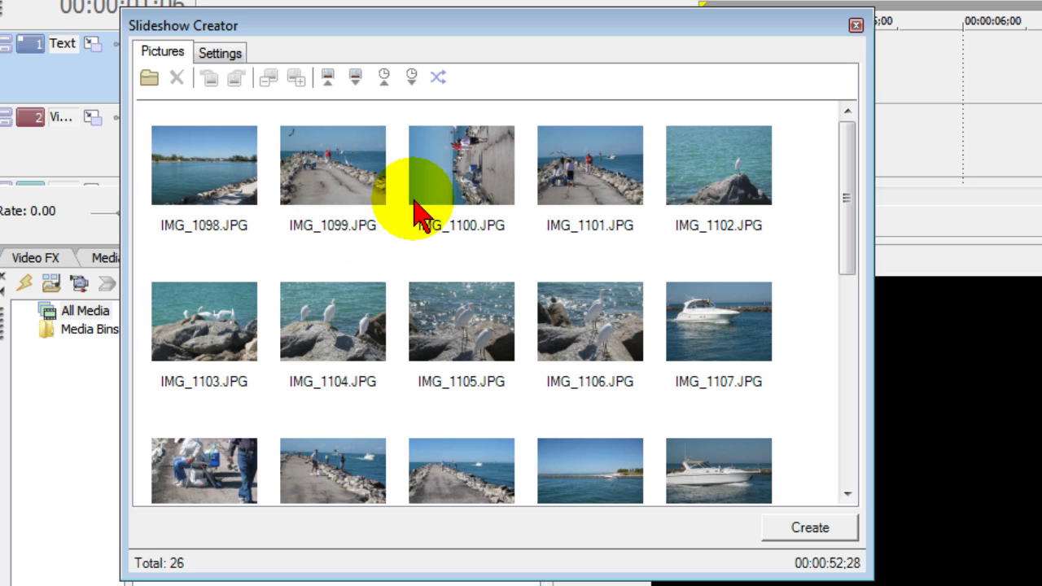
Step: Rotate IMG_1100.JPG clockwise so the sideways photo stands upright
{"action": "left_click", "coordinate": [476, 189]}
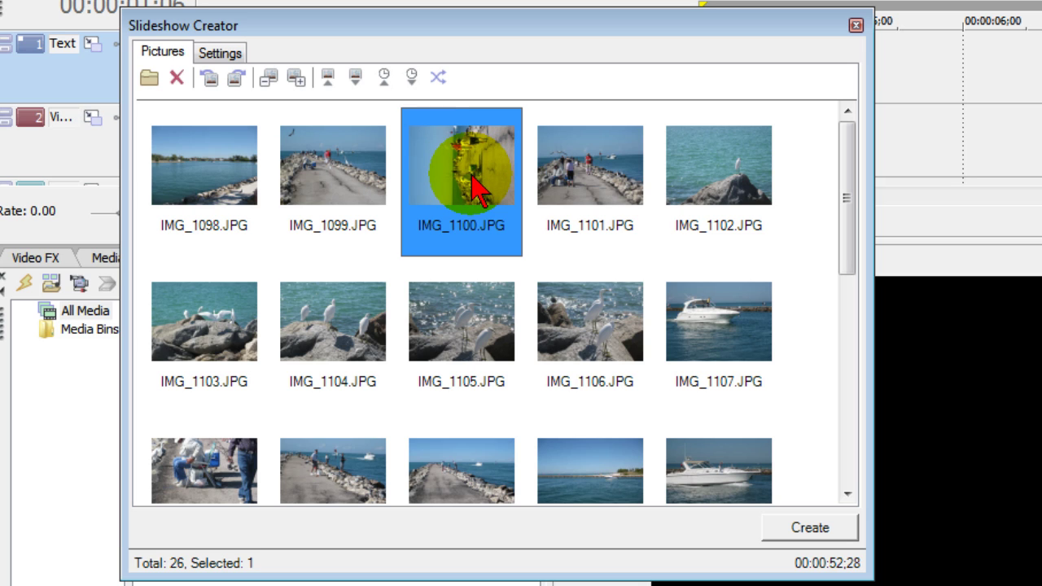
{"action": "left_click", "coordinate": [238, 80]}
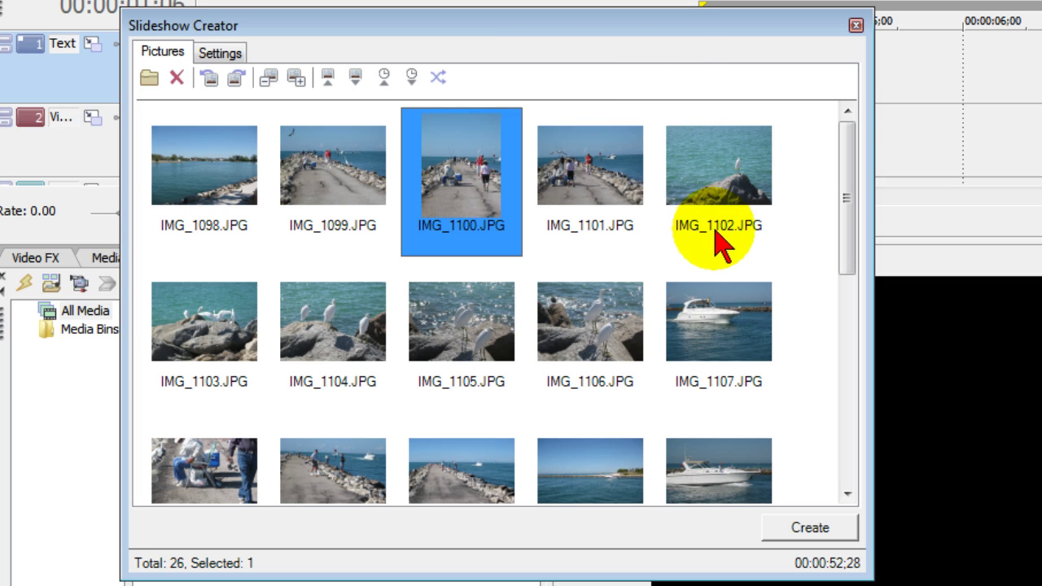
Step: Move the IMG_1107.JPG boat photo between IMG_1111 and IMG_1112
{"action": "left_click", "coordinate": [702, 332]}
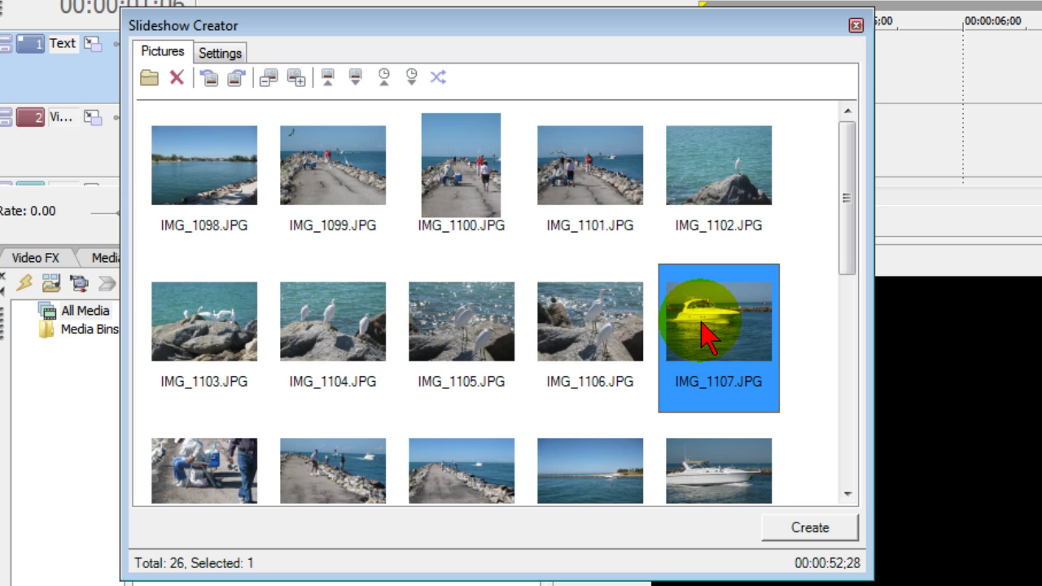
{"action": "scroll", "coordinate": [849, 256], "scroll_direction": "down", "scroll_amount": 1}
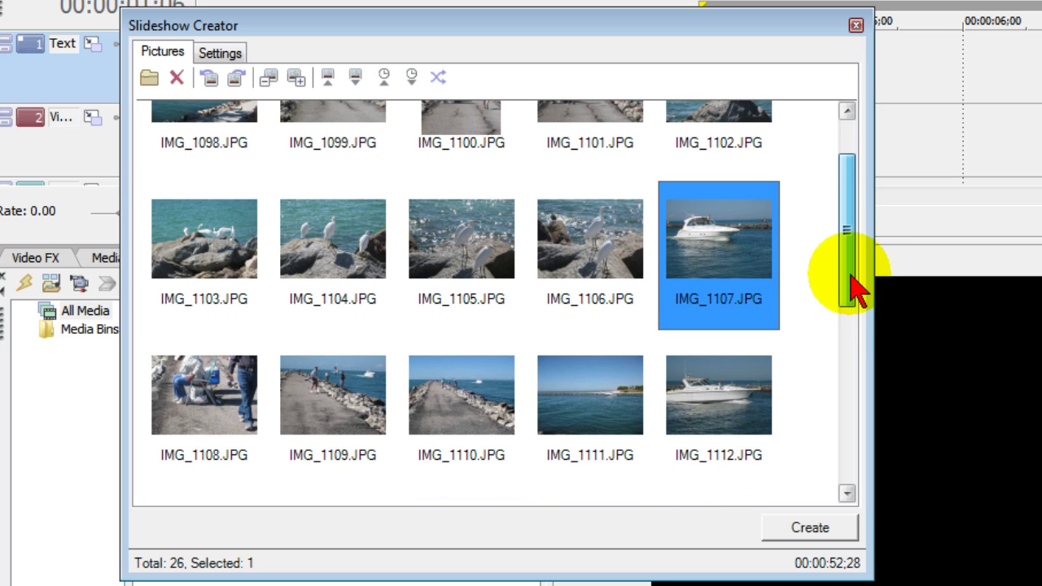
{"action": "left_click", "coordinate": [749, 272]}
{"action": "left_click_drag", "start_coordinate": [749, 273], "coordinate": [639, 406]}
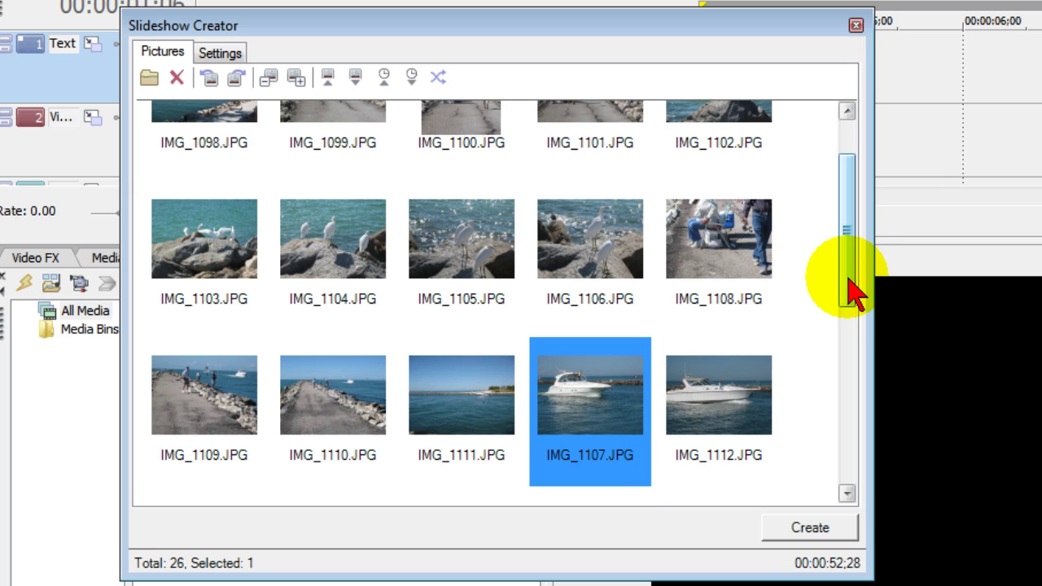
Step: Delete IMG_1106.JPG from the slideshow, leaving 25 photos
{"action": "left_click_drag", "start_coordinate": [848, 290], "coordinate": [855, 260]}
{"action": "left_click", "coordinate": [602, 325]}
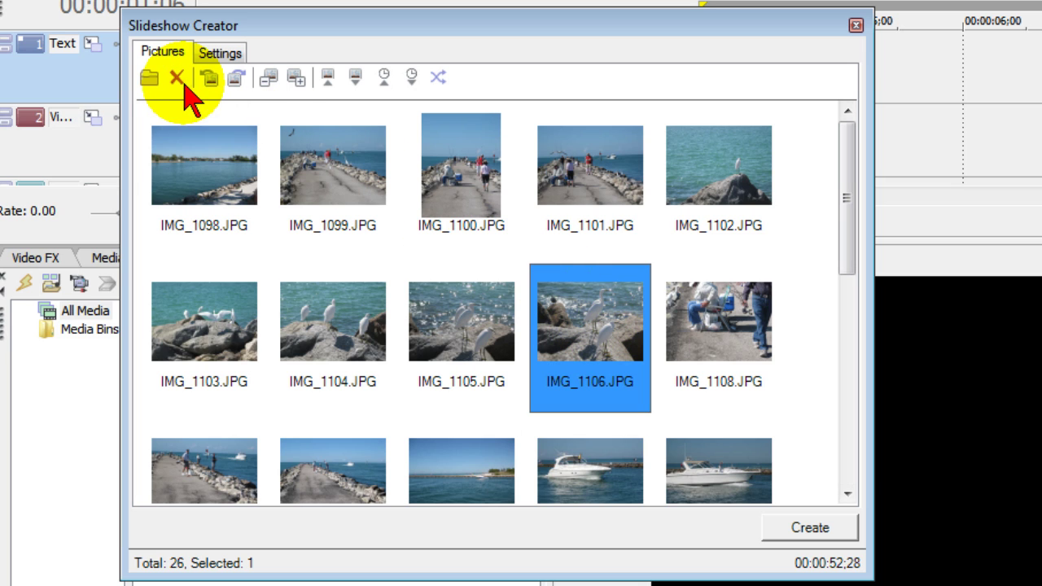
{"action": "left_click", "coordinate": [176, 77]}
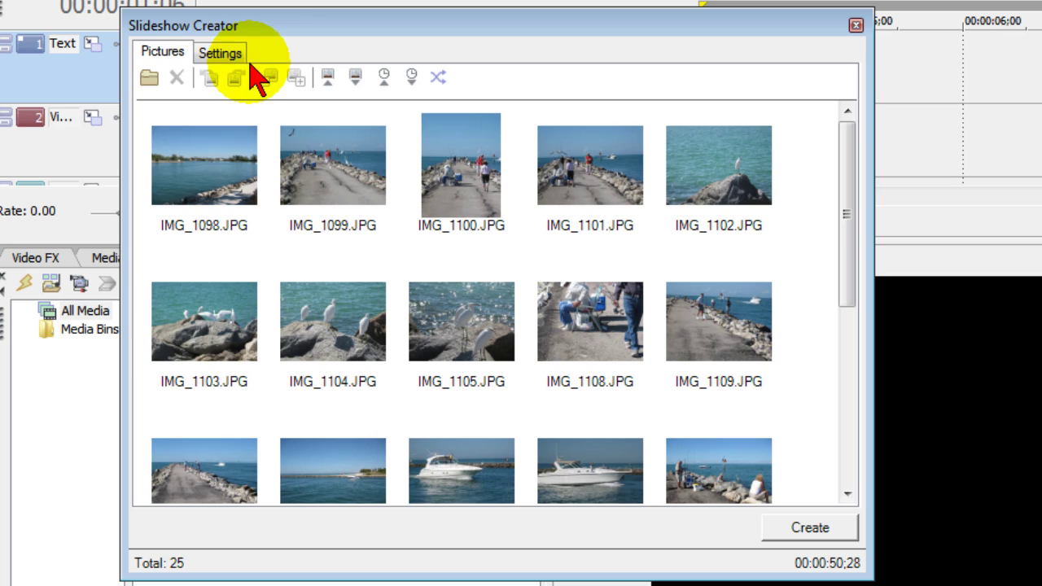
Step: In Settings, try a 00:00:15;00 total length, then return to 3.00 seconds per picture
{"action": "left_click", "coordinate": [217, 57]}
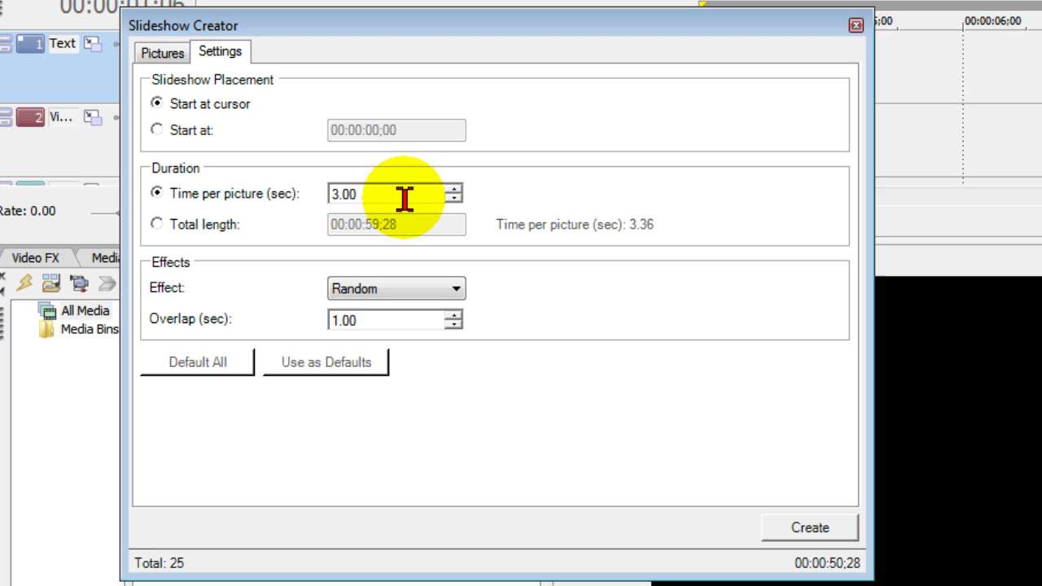
{"action": "left_click", "coordinate": [156, 226]}
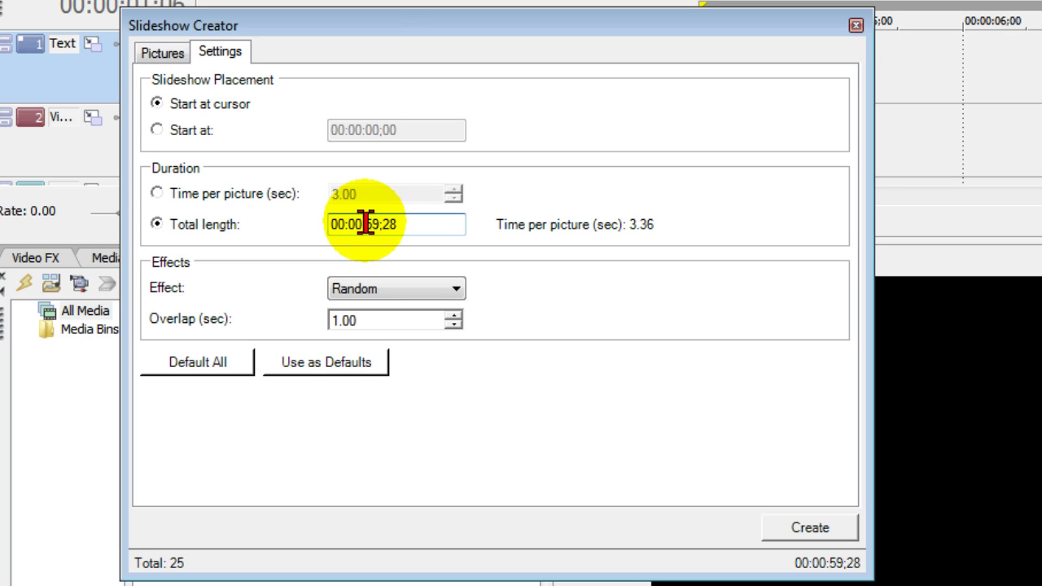
{"action": "left_click_drag", "start_coordinate": [364, 223], "coordinate": [379, 222]}
{"action": "type", "text": "15"}
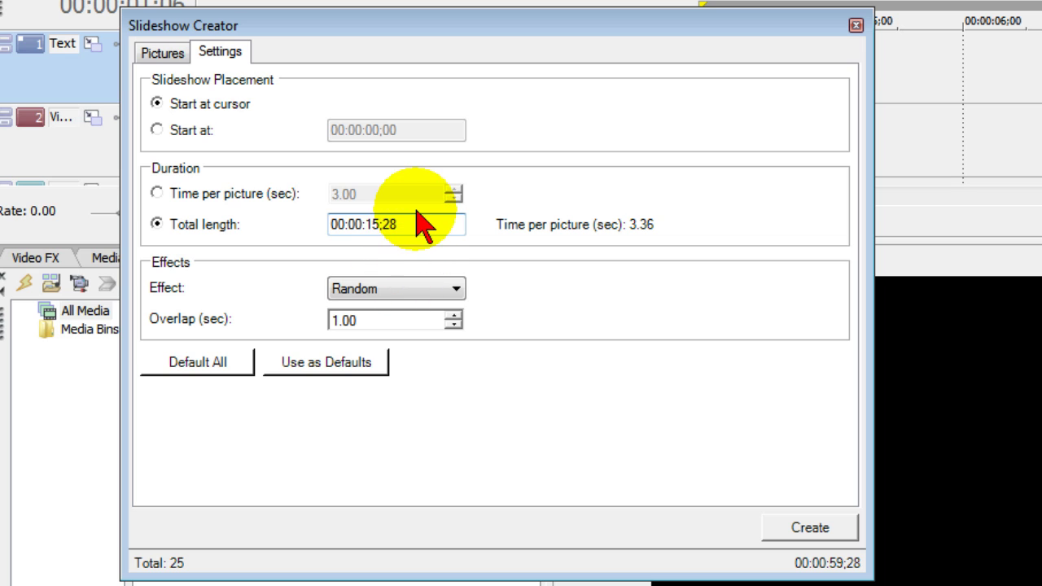
{"action": "key", "text": "BackSpace"}
{"action": "type", "text": "00"}
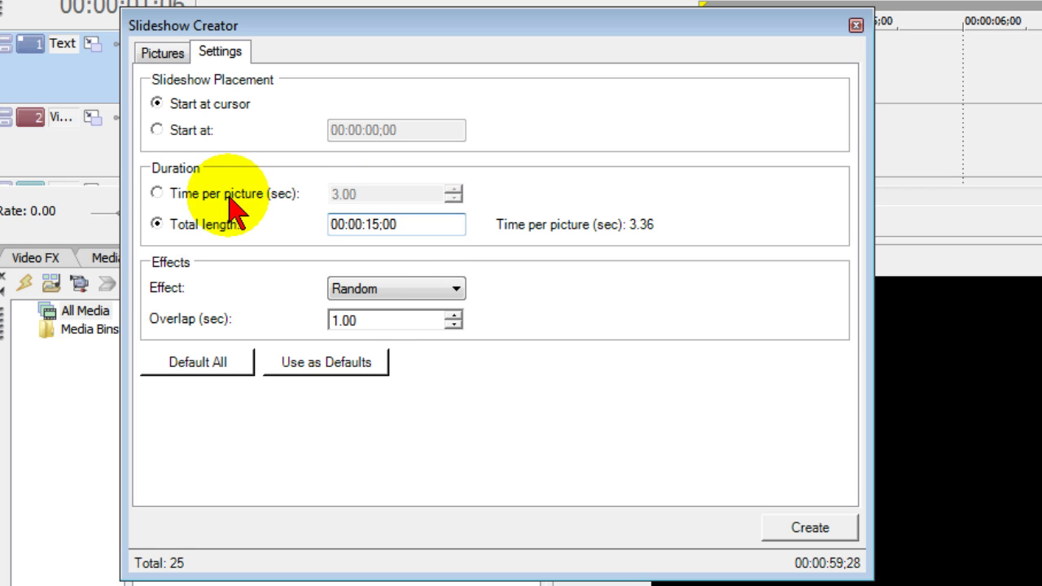
{"action": "left_click", "coordinate": [157, 194]}
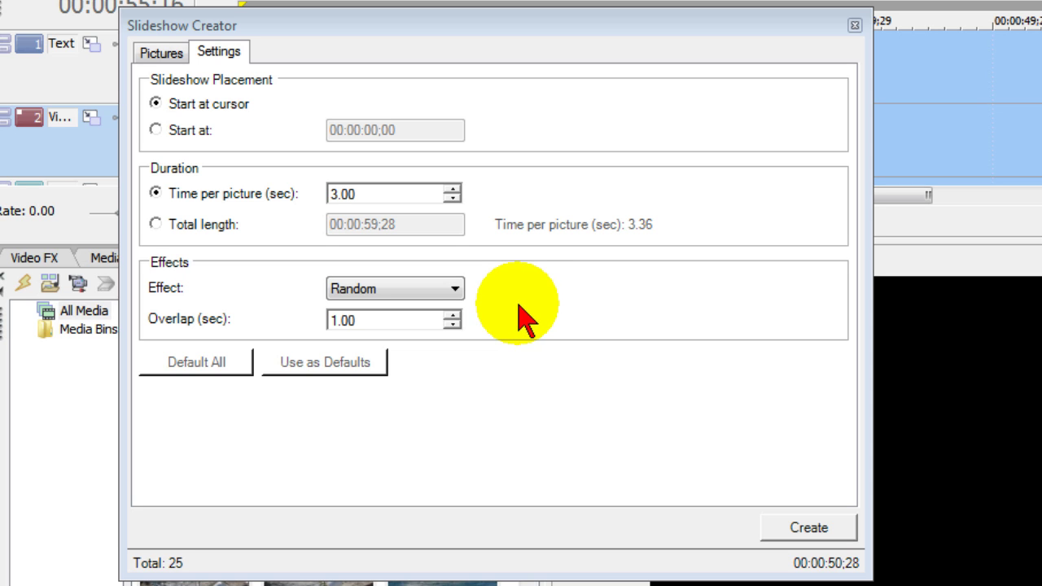
Step: Pick Fades with Pan and Zoom as the effect and build the 25-photo slideshow
{"action": "left_click", "coordinate": [455, 290]}
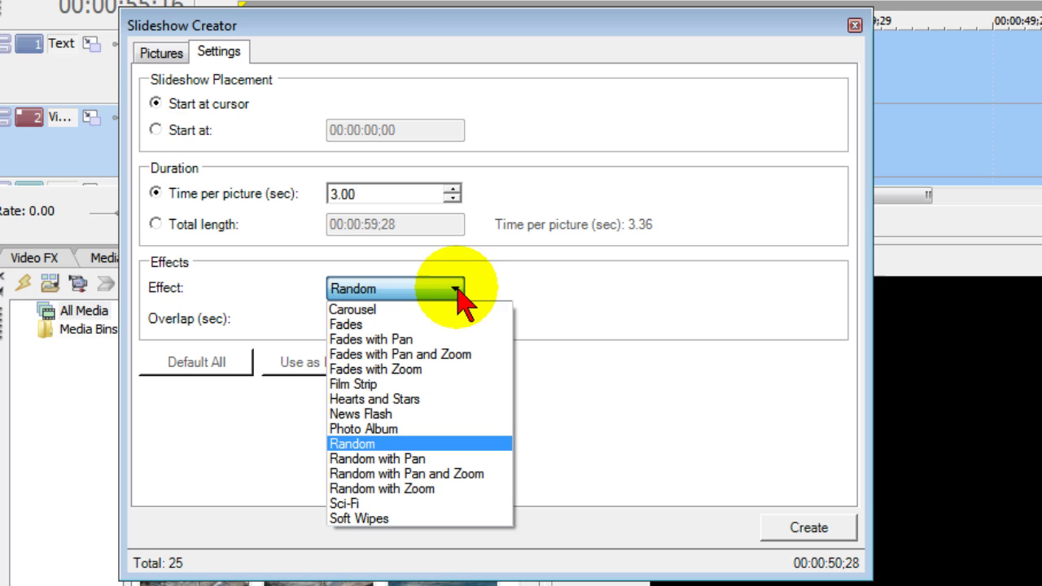
{"action": "left_click", "coordinate": [446, 355]}
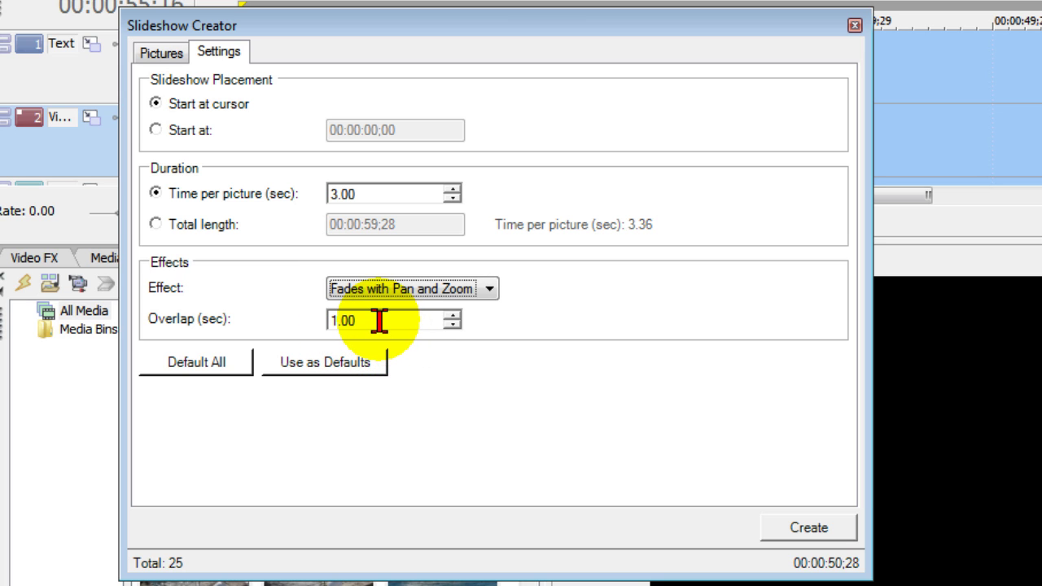
{"action": "left_click", "coordinate": [827, 533]}
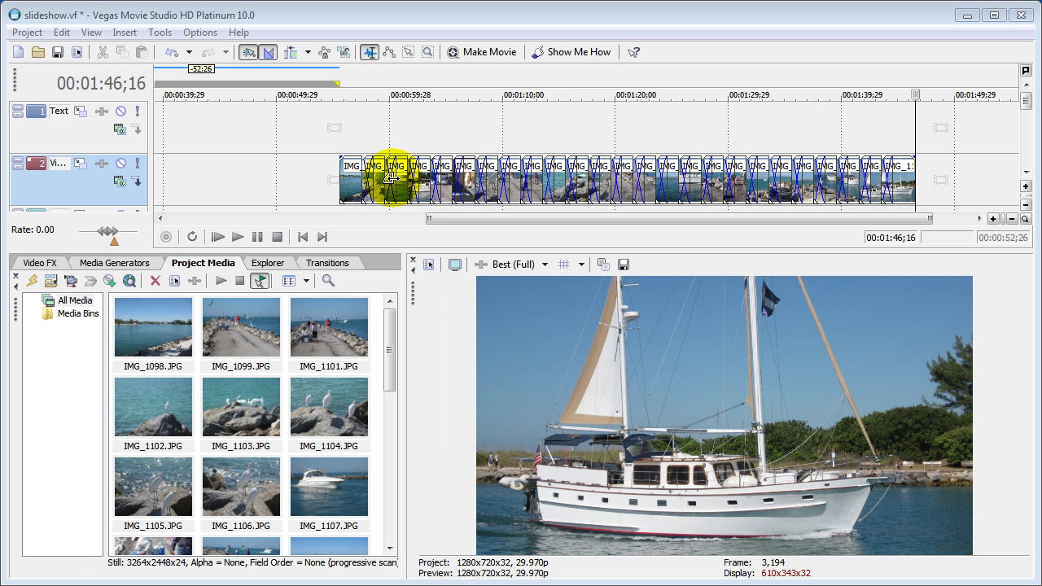
Step: Lengthen the first clip's fade-in, preview the fades, and zoom out to the project end
{"action": "left_click_drag", "start_coordinate": [341, 157], "coordinate": [348, 158]}
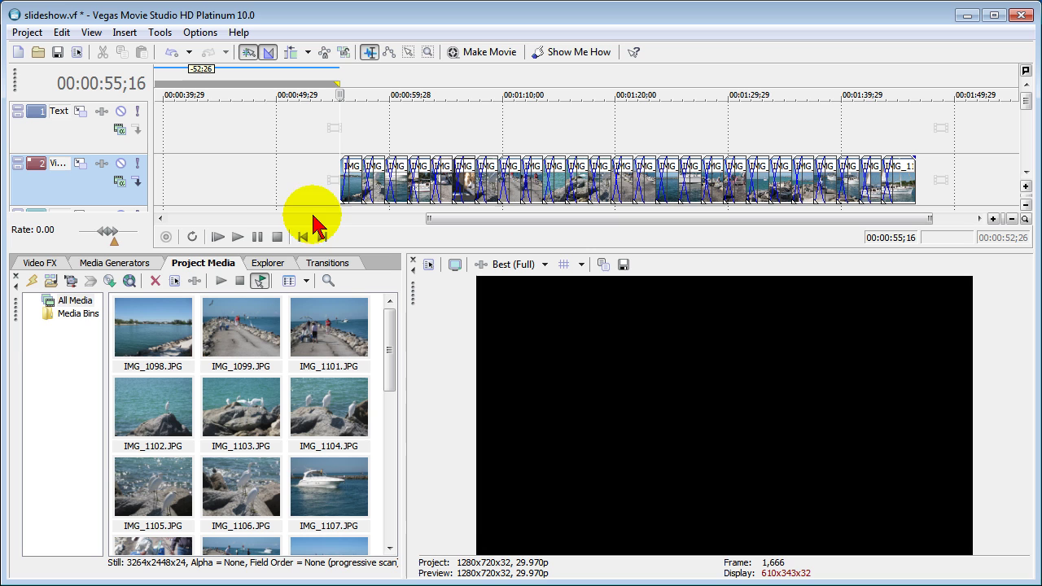
{"action": "left_click", "coordinate": [238, 236]}
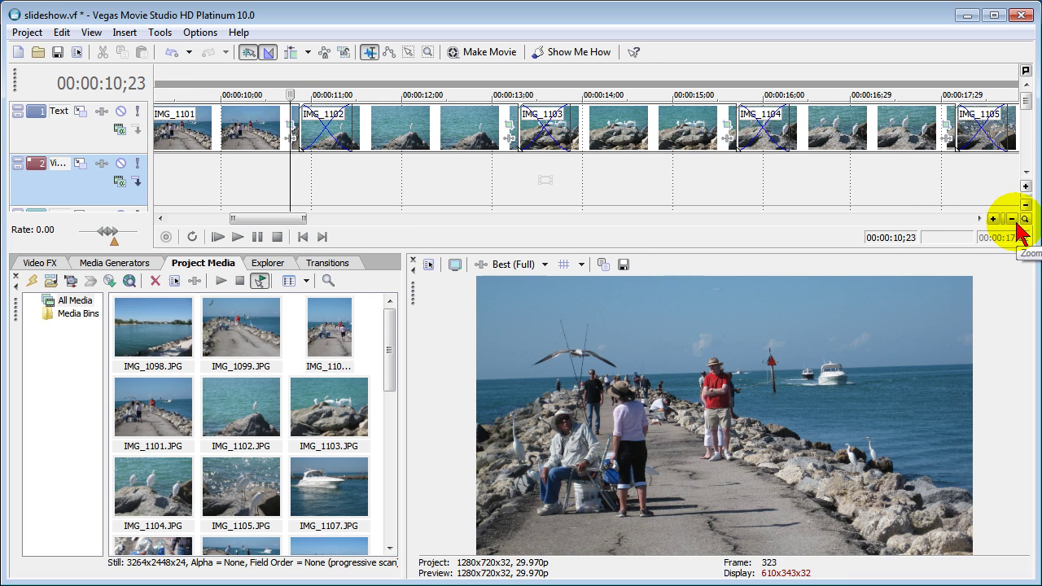
{"action": "left_click", "coordinate": [1013, 220]}
{"action": "left_click", "coordinate": [1013, 220]}
{"action": "left_click", "coordinate": [1013, 219]}
{"action": "left_click", "coordinate": [1013, 219]}
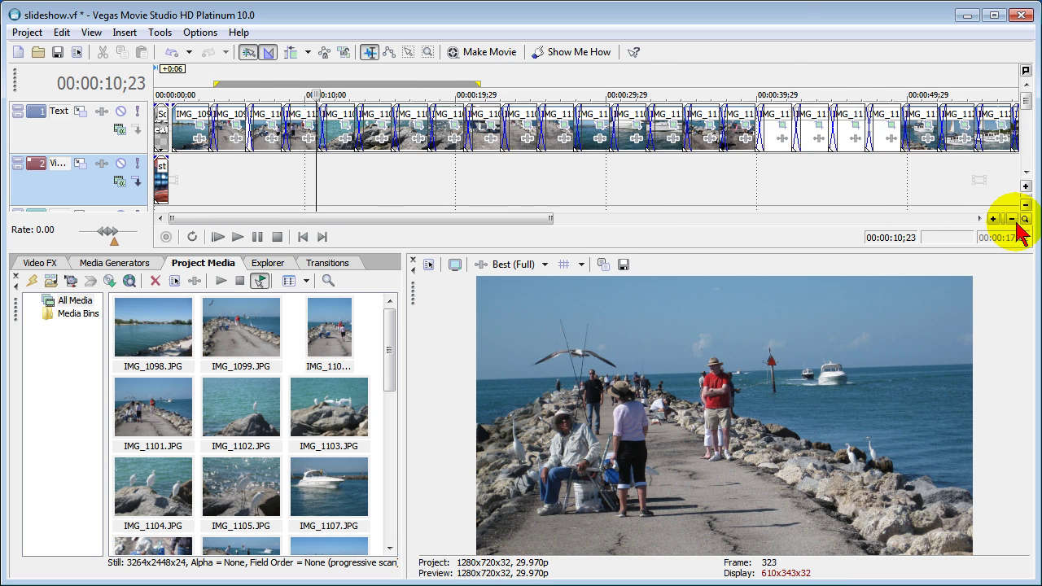
{"action": "left_click", "coordinate": [1011, 220]}
Step: Delete the slideshow span and remove unused jetty photos, keeping Sony Text 1 and studio.jpg
{"action": "mouse_move", "coordinate": [865, 158]}
{"action": "left_mouse_down"}
{"action": "mouse_move", "coordinate": [581, 128]}
{"action": "mouse_move", "coordinate": [160, 114]}
{"action": "mouse_move", "coordinate": [172, 109]}
{"action": "left_mouse_up"}
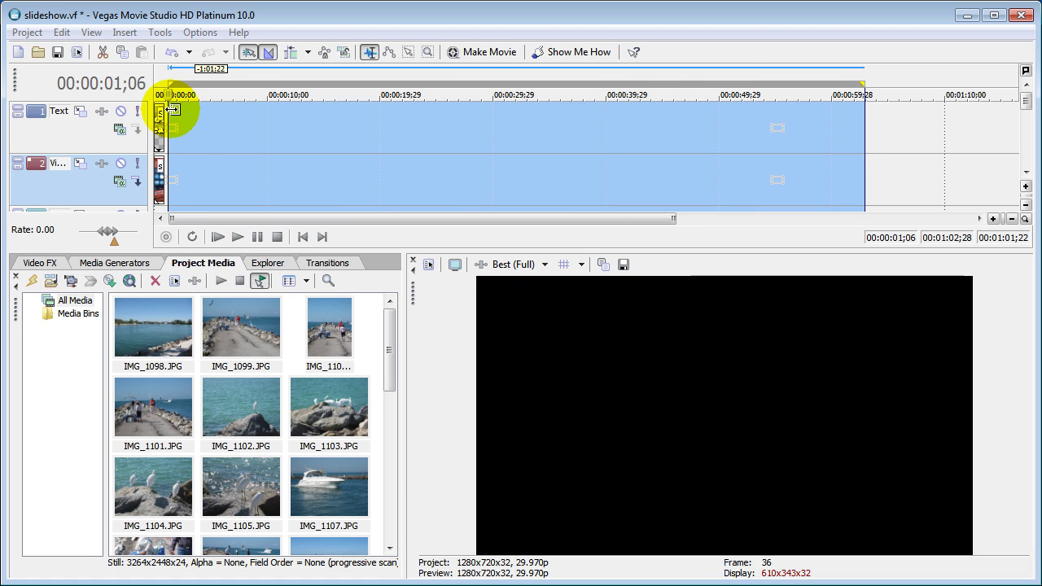
{"action": "left_click", "coordinate": [33, 281]}
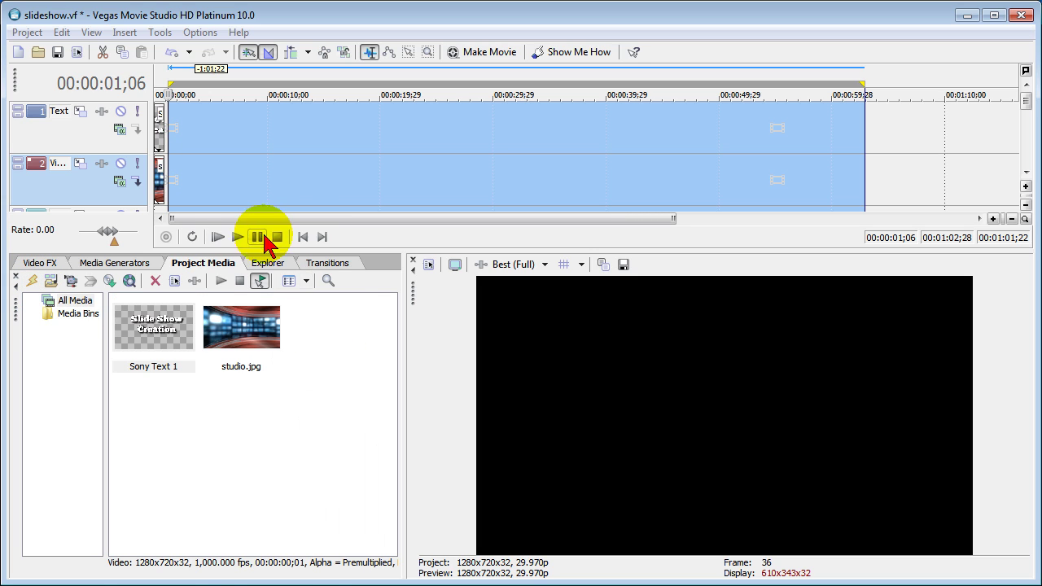
Step: Set the edit point at 00:00:03;29 and start a new slideshow
{"action": "left_click", "coordinate": [200, 185]}
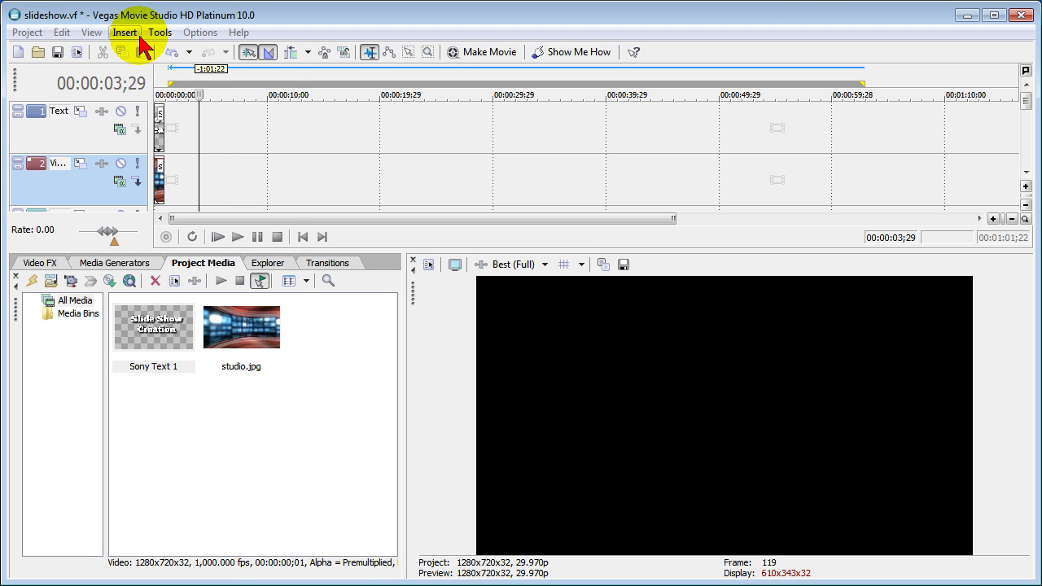
{"action": "left_click", "coordinate": [124, 33]}
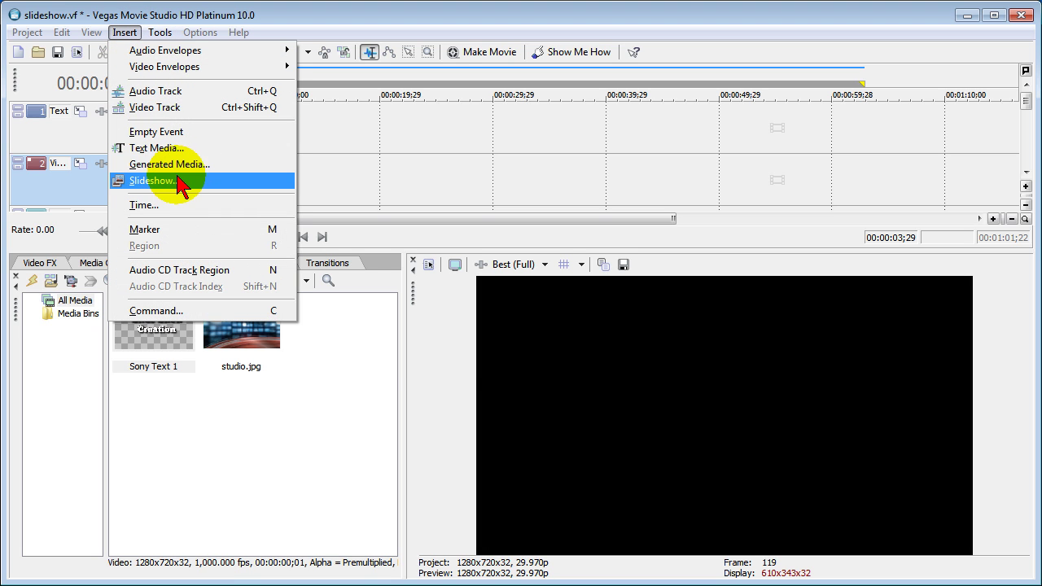
{"action": "left_click", "coordinate": [277, 175]}
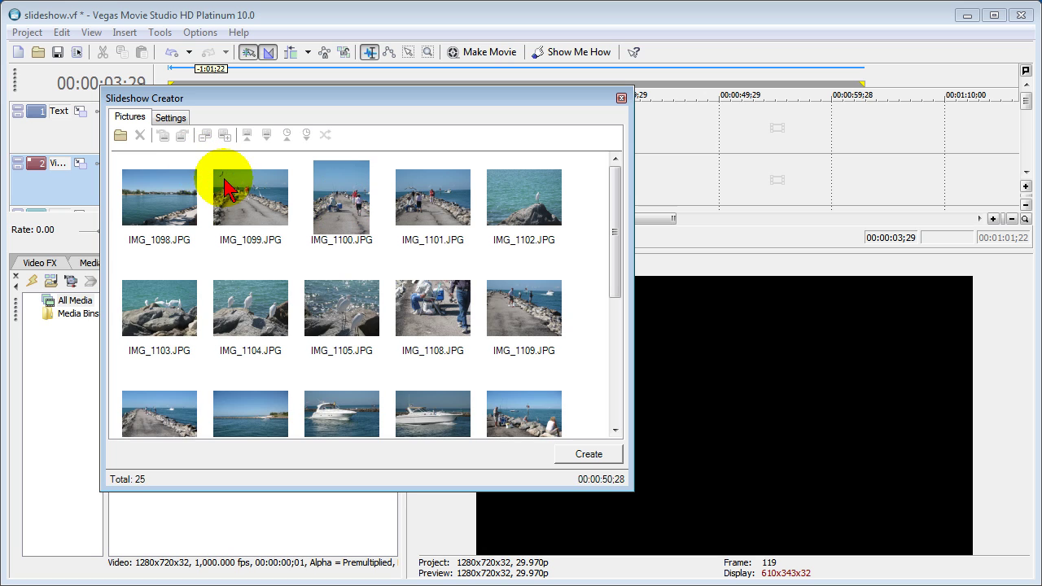
Step: Remove all 25 old pictures from the list, then cancel the Add Pictures browser
{"action": "left_click", "coordinate": [159, 207]}
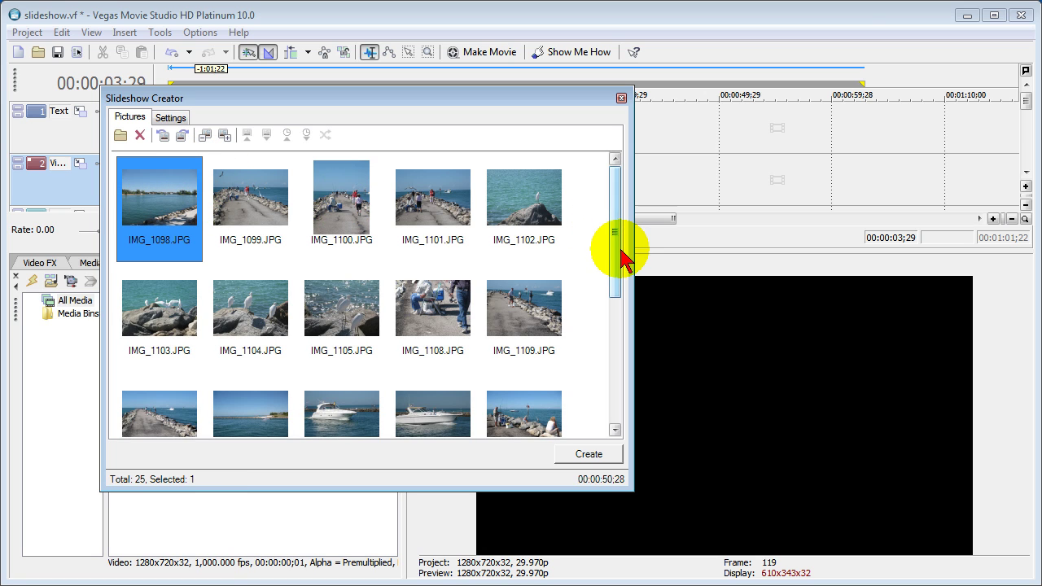
{"action": "left_click_drag", "start_coordinate": [616, 245], "coordinate": [624, 365]}
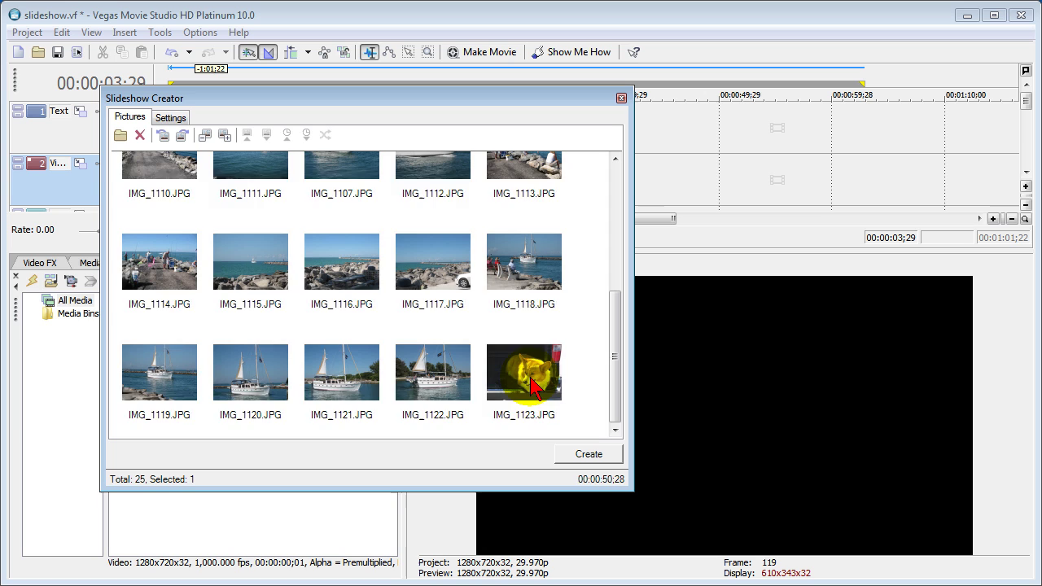
{"action": "key", "text": "ctrl+a"}
{"action": "left_click", "coordinate": [140, 135]}
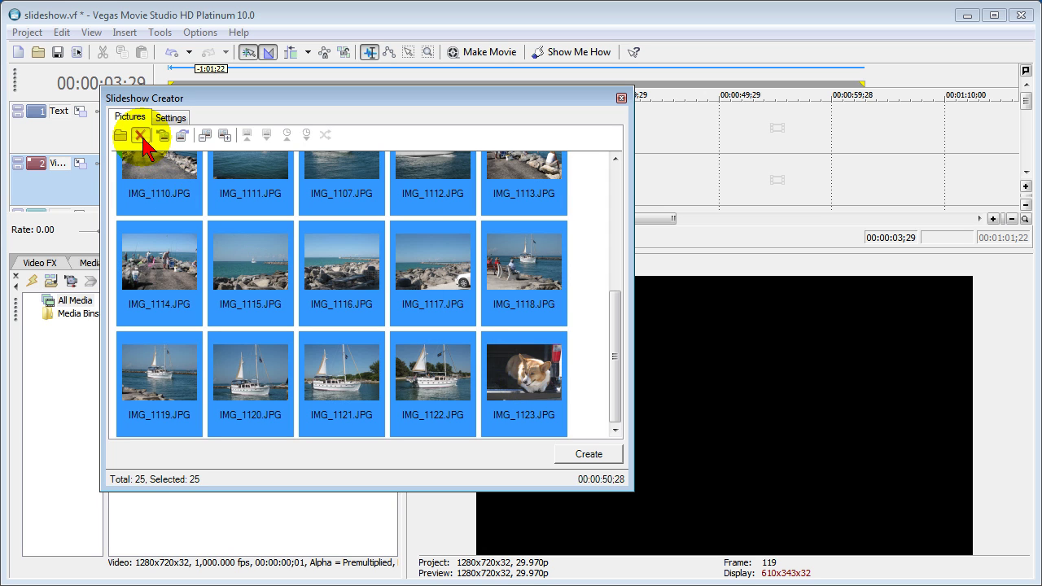
{"action": "left_click", "coordinate": [348, 187]}
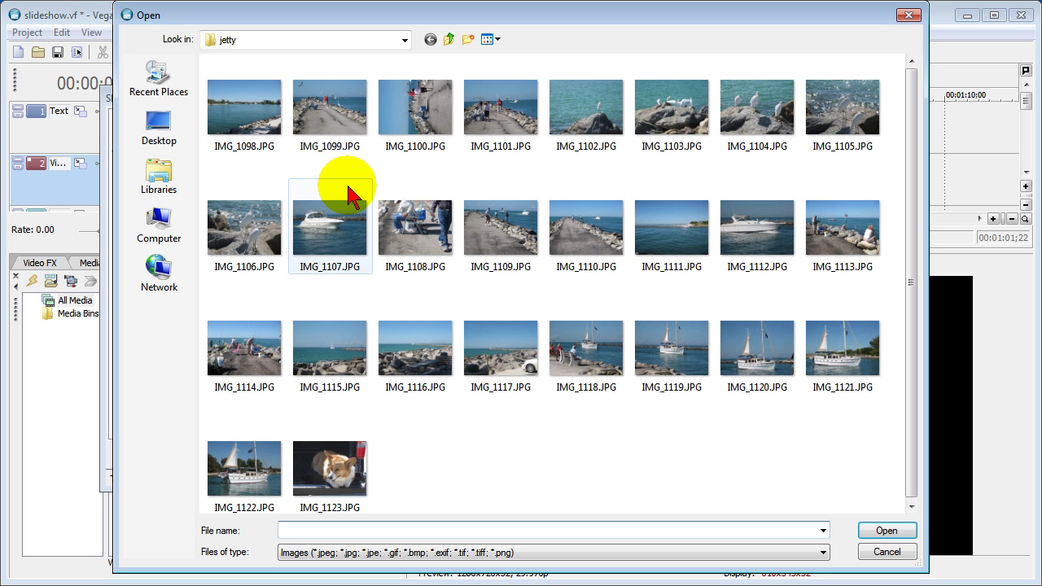
{"action": "left_click", "coordinate": [908, 15]}
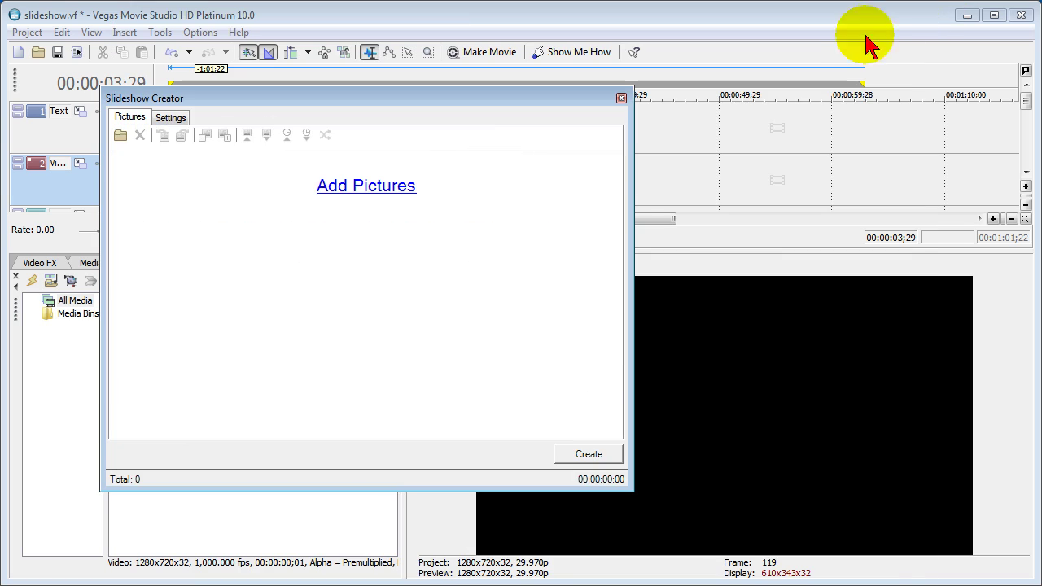